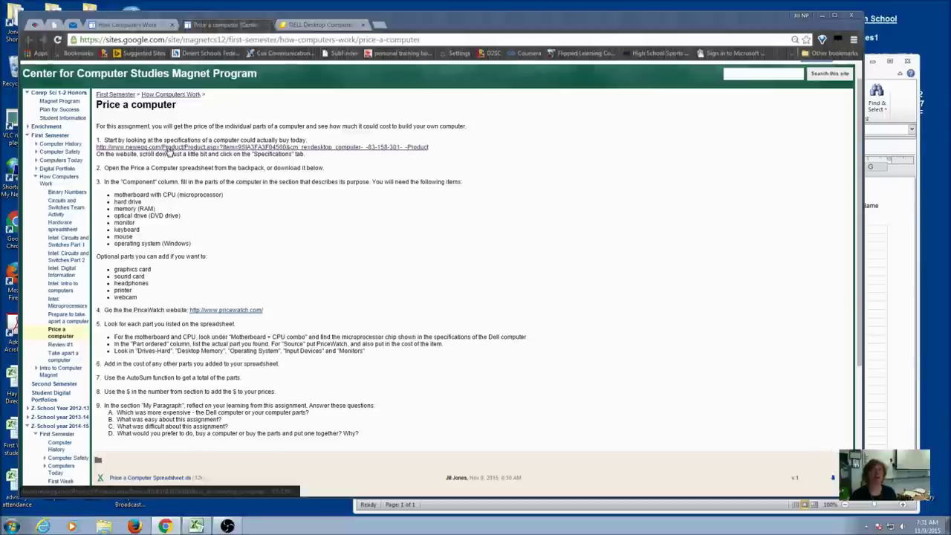
# Step: Display the Dell desktop's Specifications tab on its Newegg product page
pyautogui.click(322, 25)
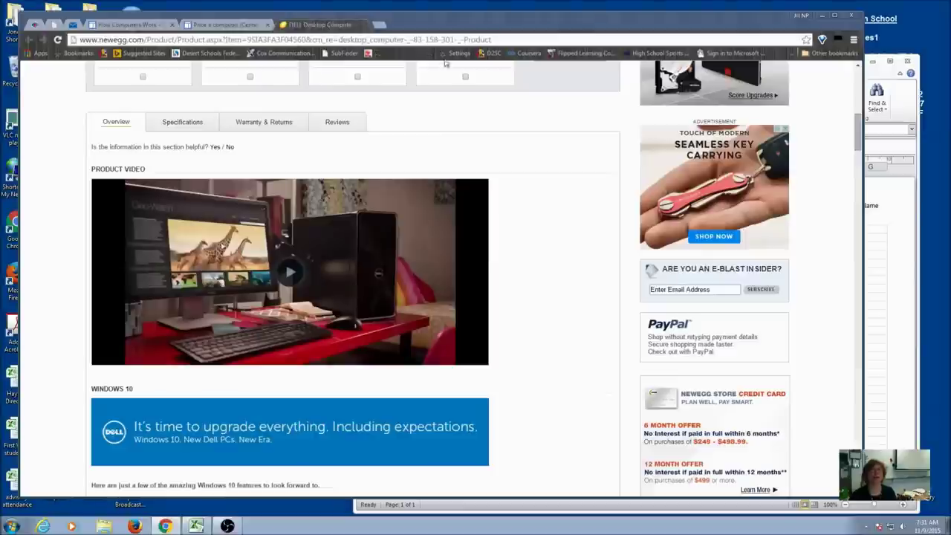
pyautogui.moveTo(861, 142); pyautogui.dragTo(839, 90)
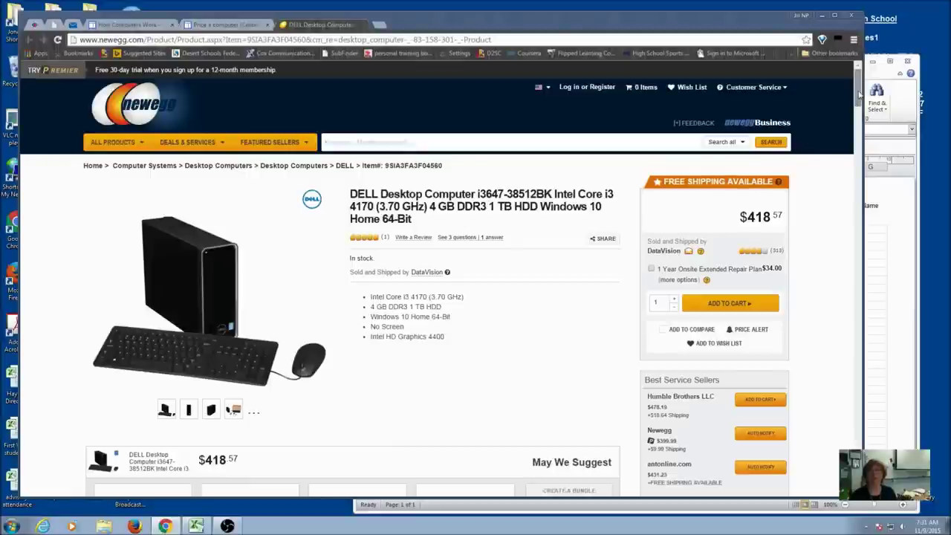
pyautogui.moveTo(858, 93); pyautogui.dragTo(858, 126)
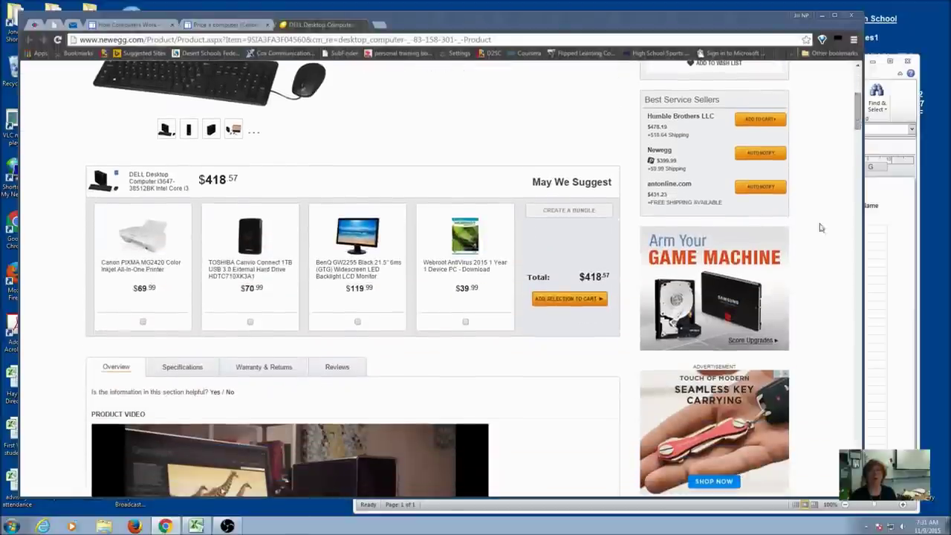
pyautogui.click(182, 371)
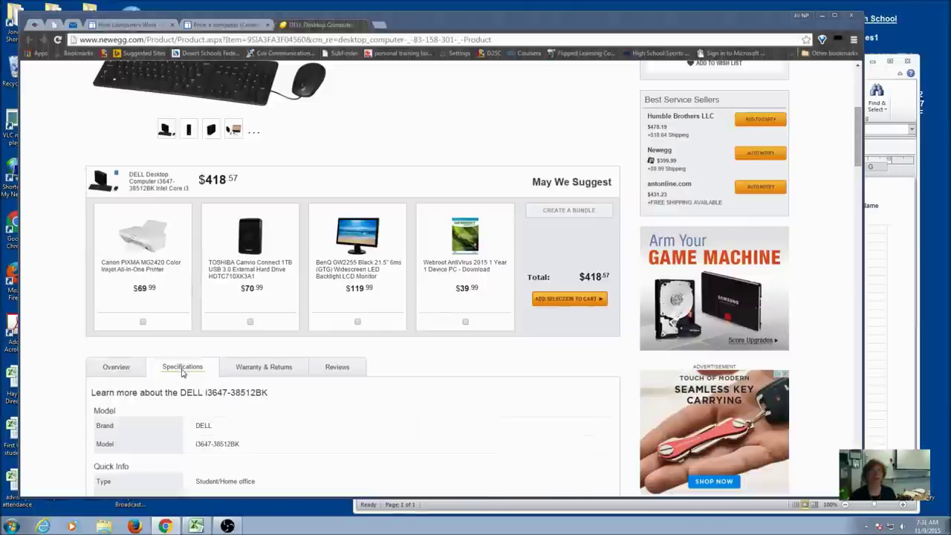
pyautogui.moveTo(857, 133); pyautogui.dragTo(849, 168)
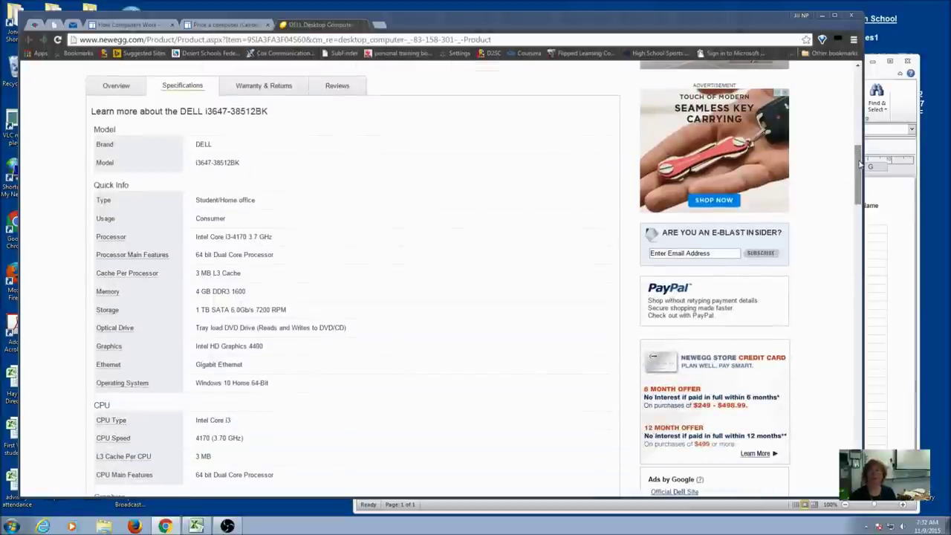
pyautogui.moveTo(858, 164); pyautogui.dragTo(855, 191)
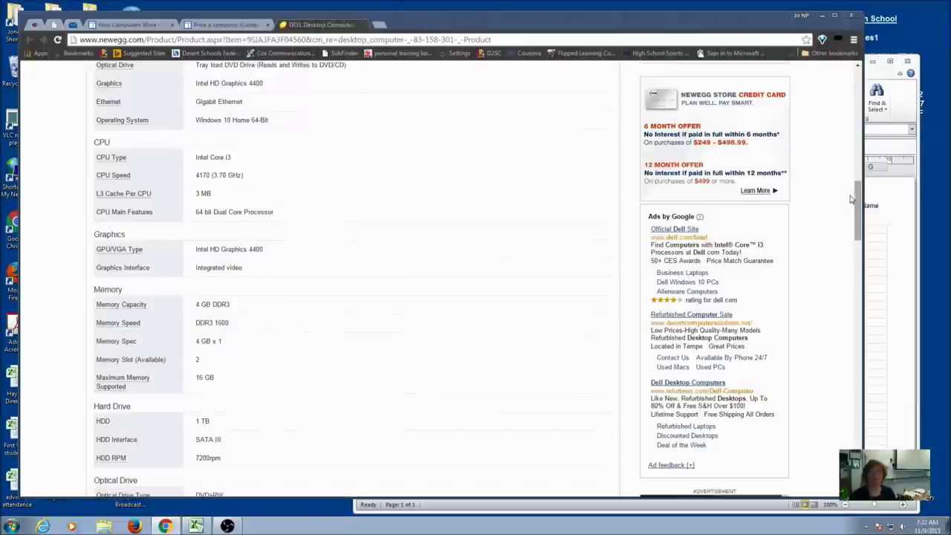
pyautogui.moveTo(859, 199); pyautogui.dragTo(860, 214)
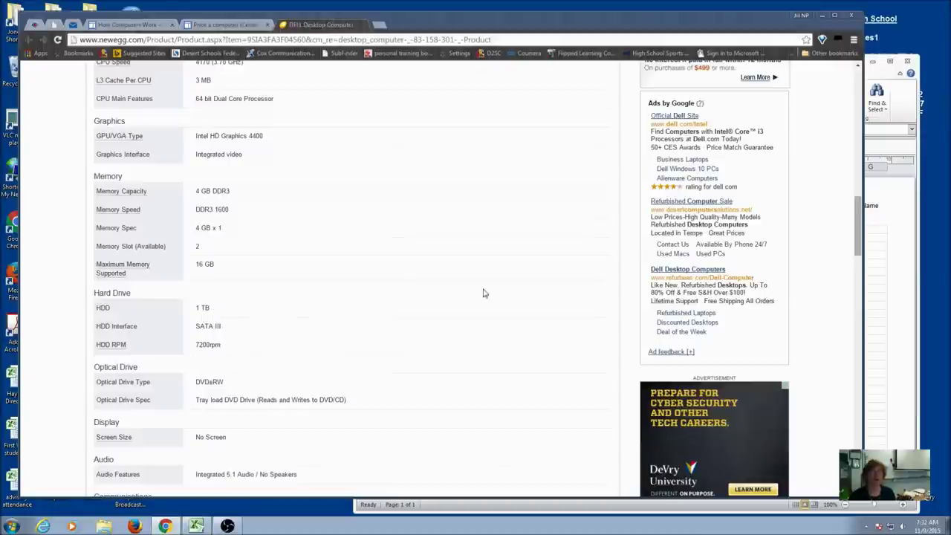
pyautogui.moveTo(856, 226); pyautogui.dragTo(856, 251)
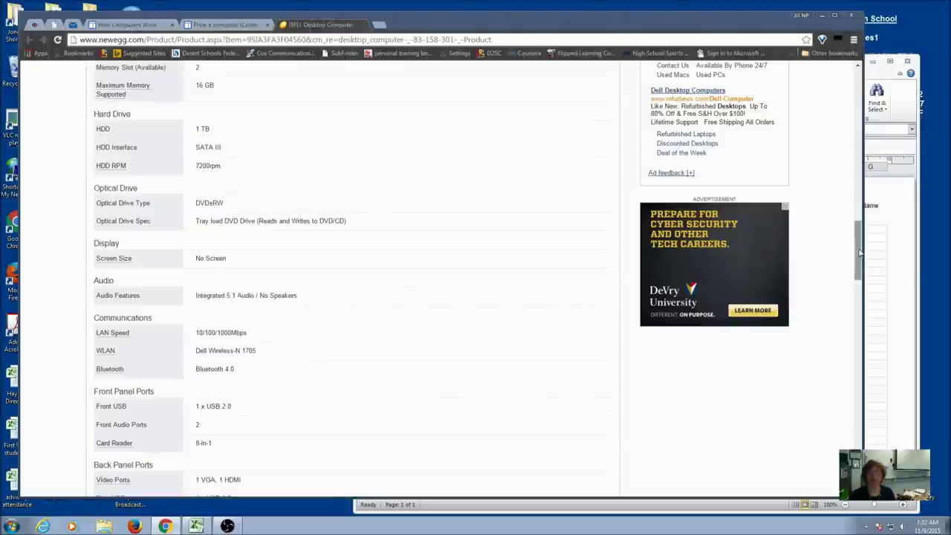
pyautogui.moveTo(858, 253)
pyautogui.mouseDown()
pyautogui.moveTo(859, 266)
pyautogui.moveTo(676, 295)
pyautogui.mouseUp()
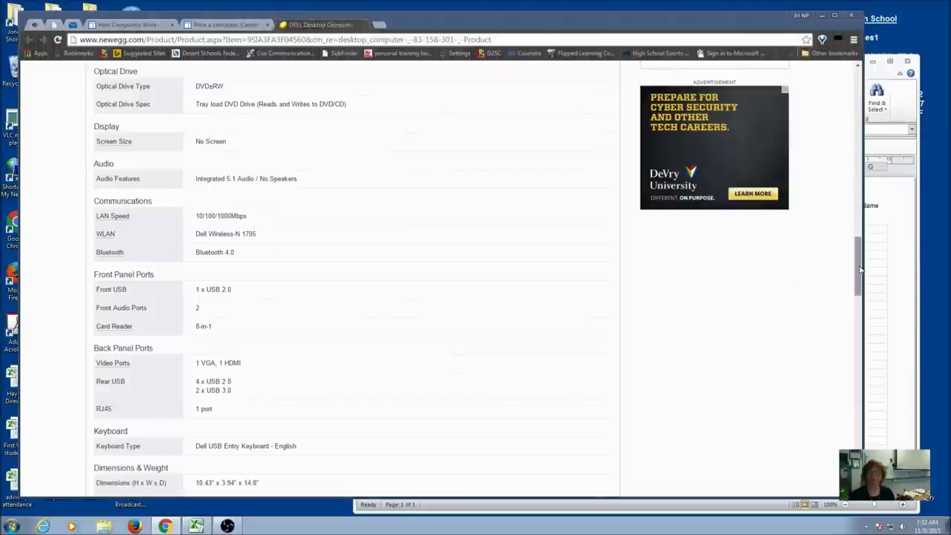
pyautogui.moveTo(858, 269); pyautogui.dragTo(857, 288)
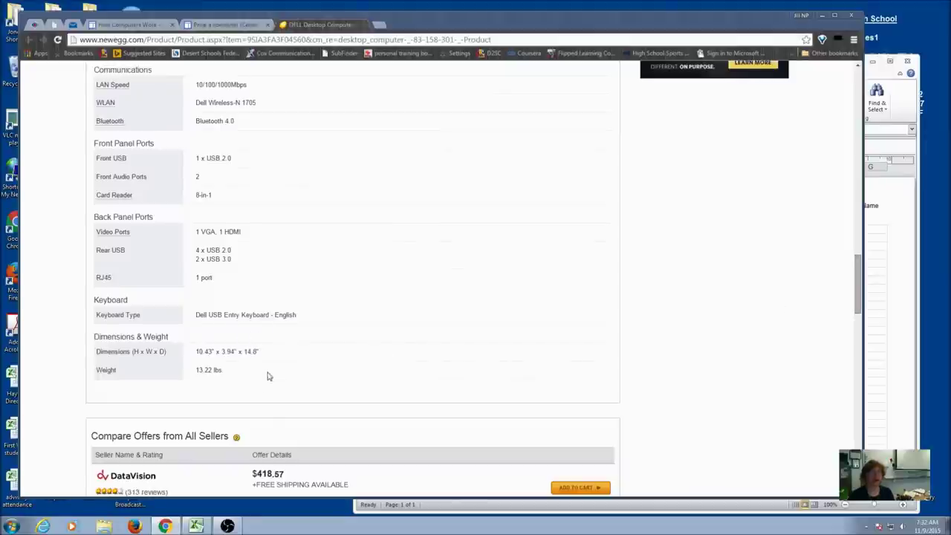
pyautogui.moveTo(858, 309); pyautogui.dragTo(841, 217)
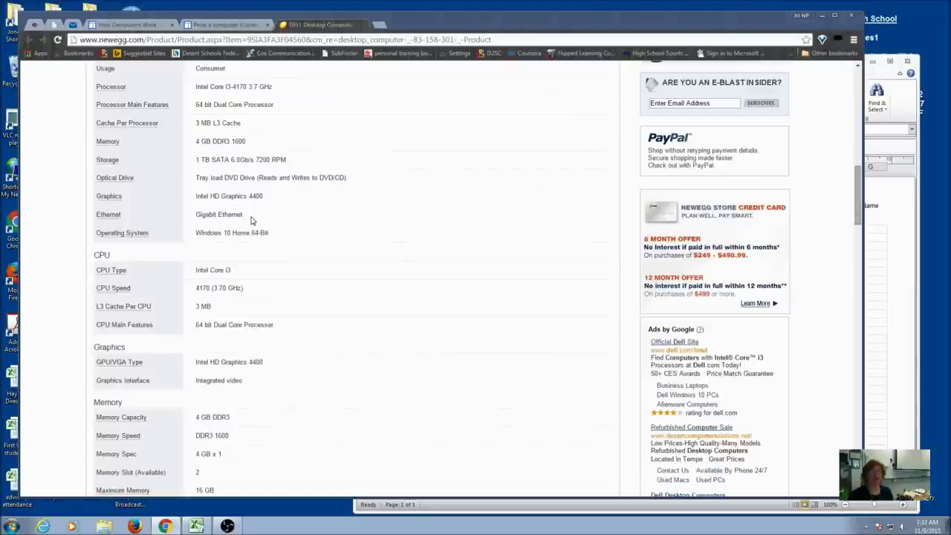
# Step: Return to the 'Price a computer' assignment page on Google Sites
pyautogui.click(225, 26)
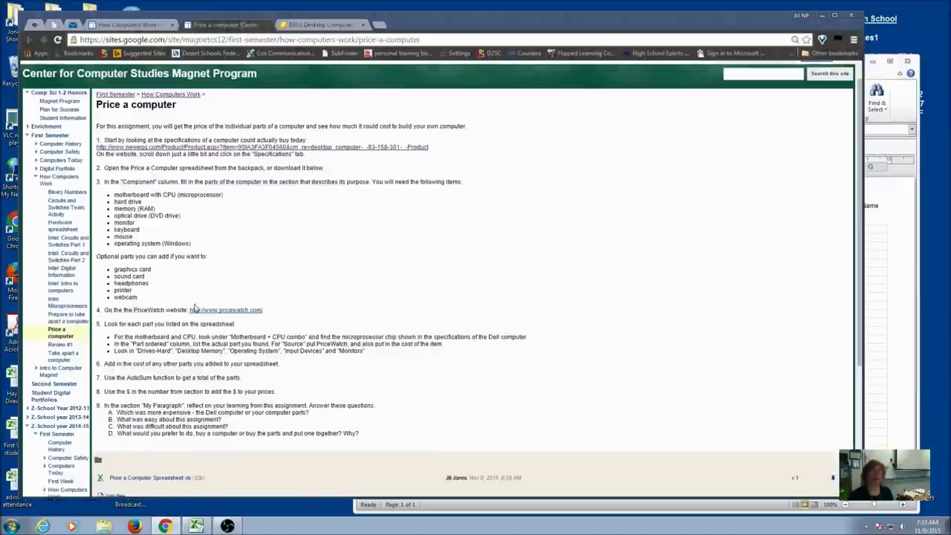
pyautogui.click(231, 316)
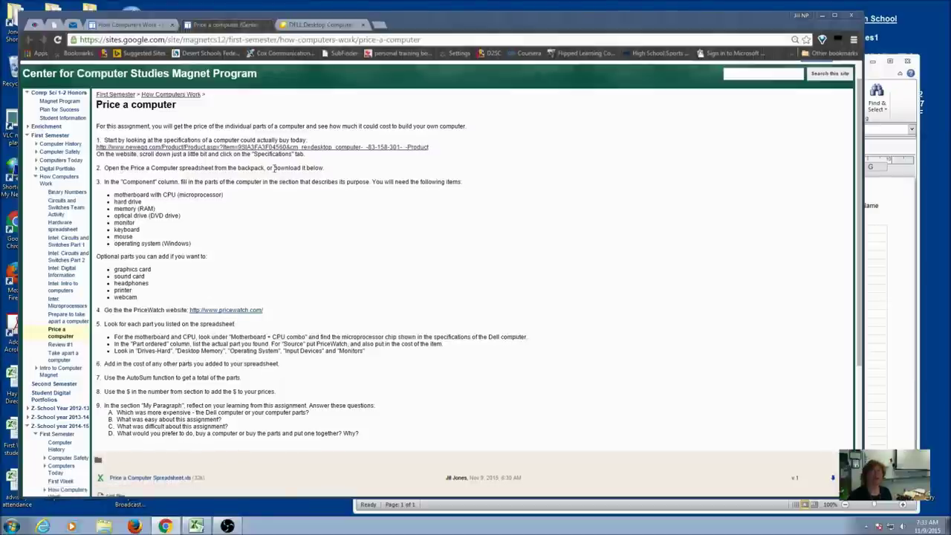
pyautogui.click(886, 294)
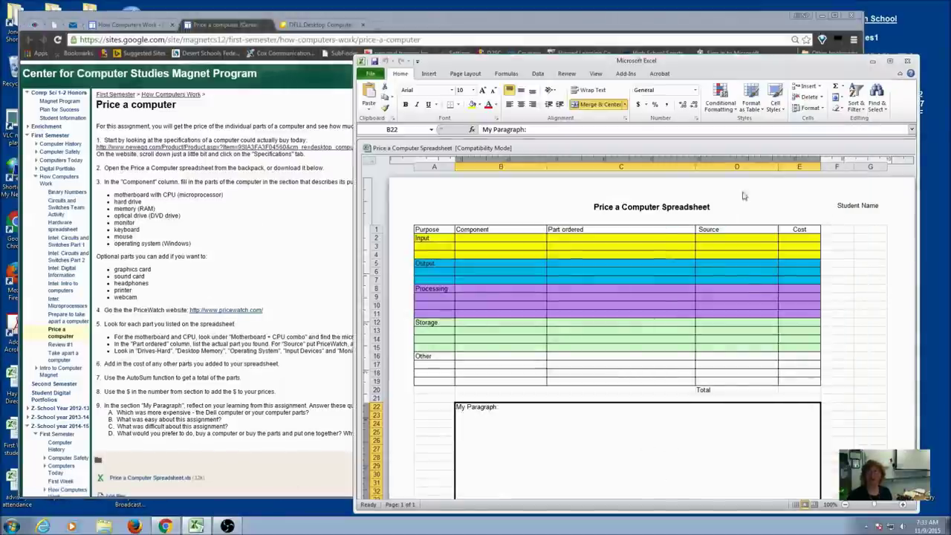
# Step: Select the Price a Computer sheet's page header area to add the student name
pyautogui.click(854, 205)
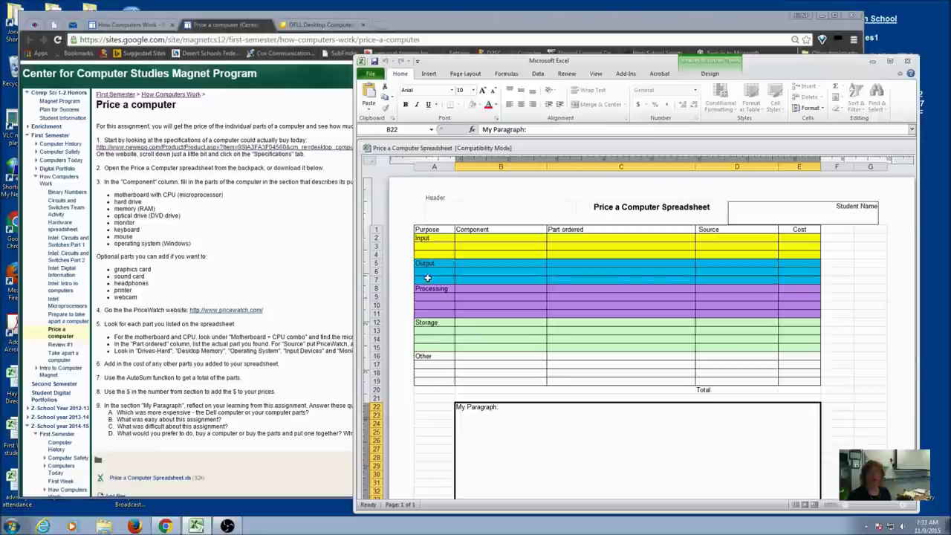
# Step: Enter motherboard with CPU, hard drive, RAM, optical drive and operating system as components
pyautogui.click(470, 287)
pyautogui.write('mo')
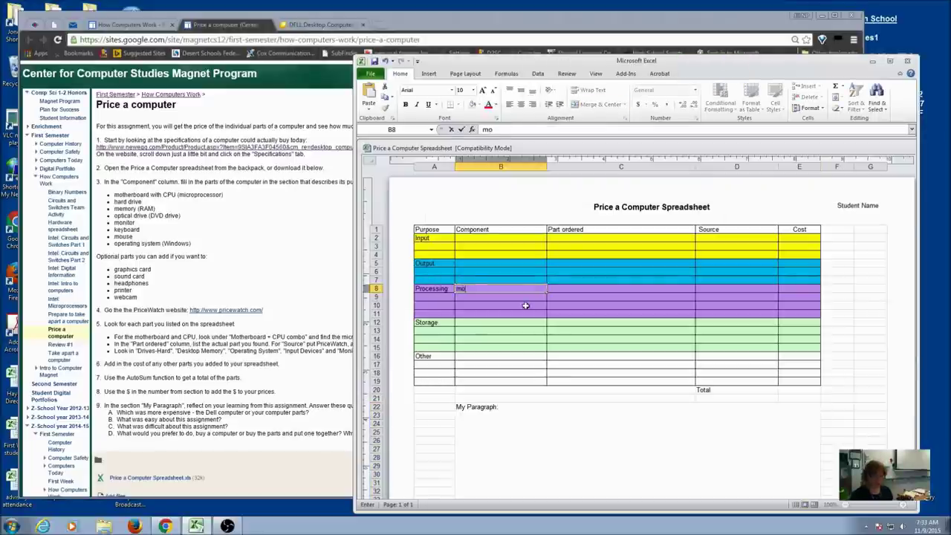
pyautogui.write('therboard with CPU')
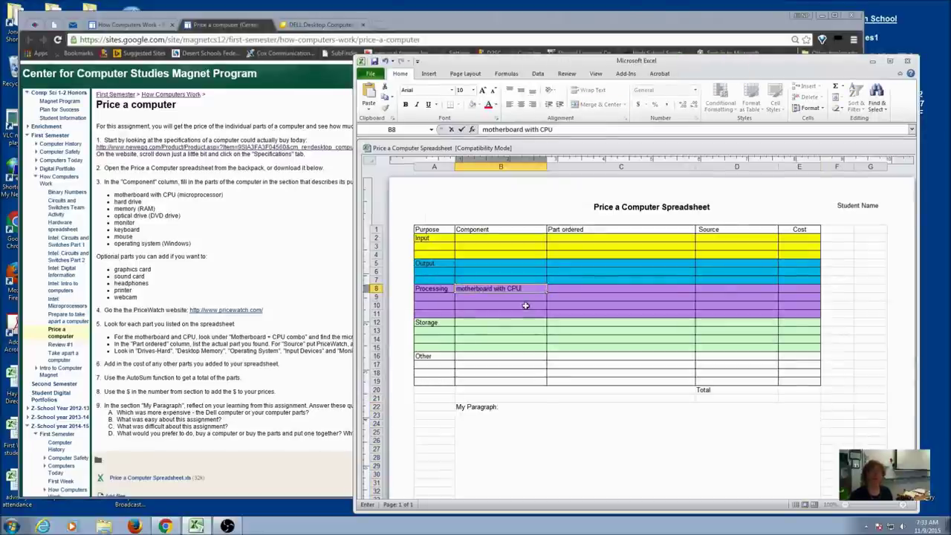
pyautogui.click(496, 325)
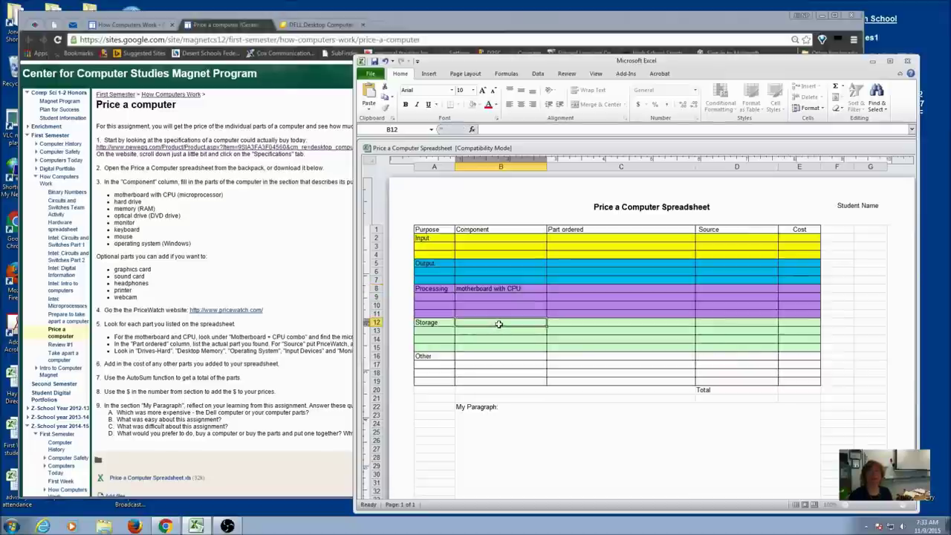
pyautogui.write('hard drive')
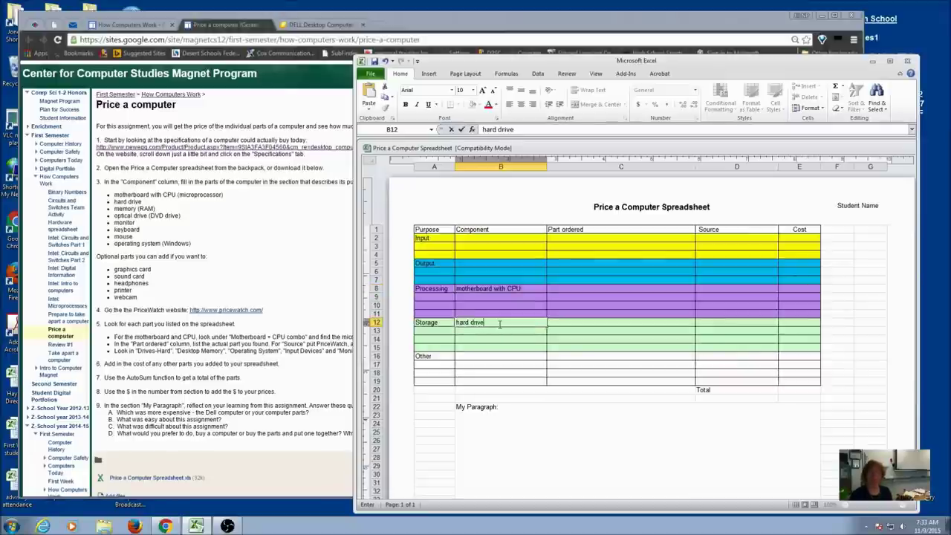
pyautogui.click(475, 297)
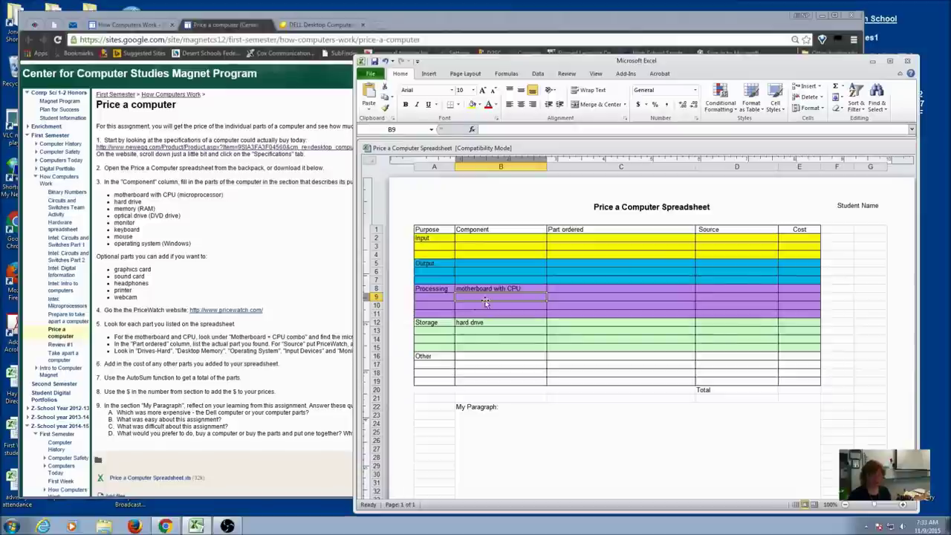
pyautogui.write('RAM')
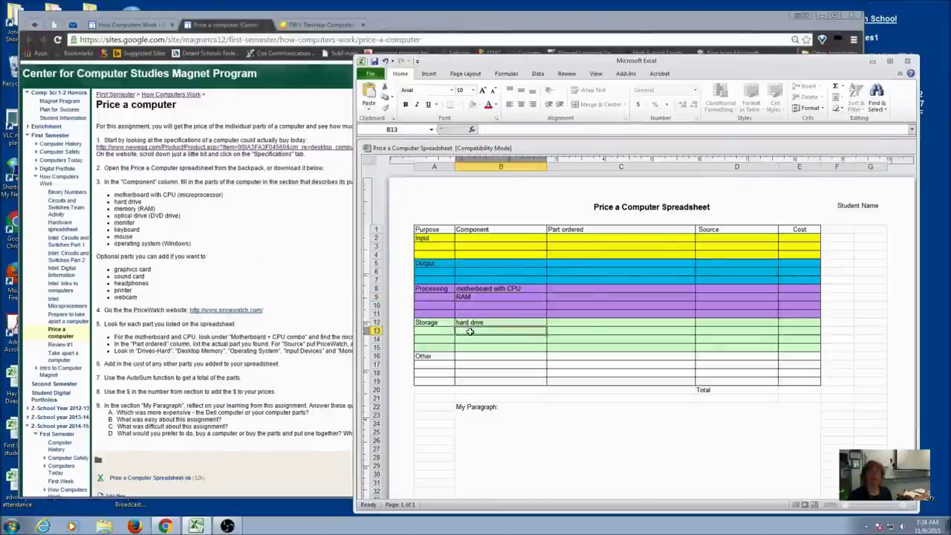
pyautogui.click(467, 331)
pyautogui.write('optical')
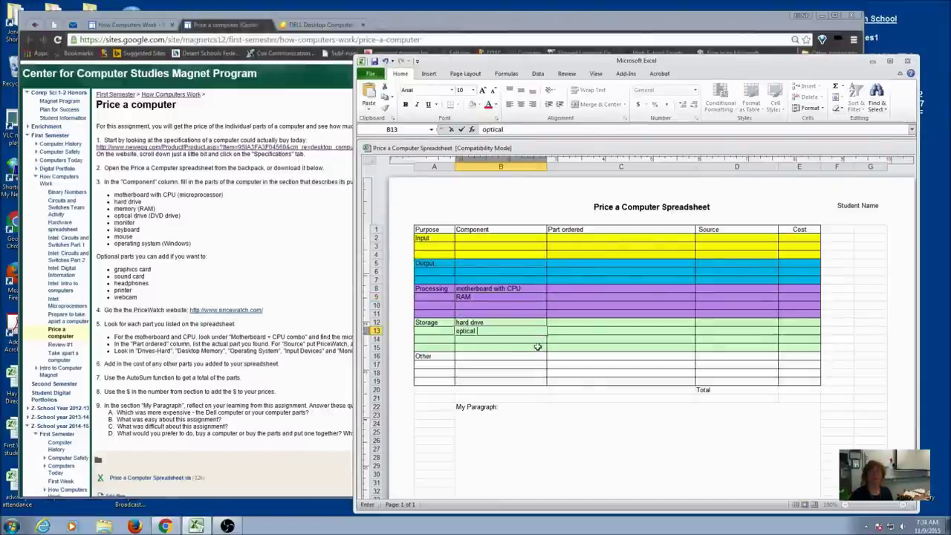
pyautogui.write('c')
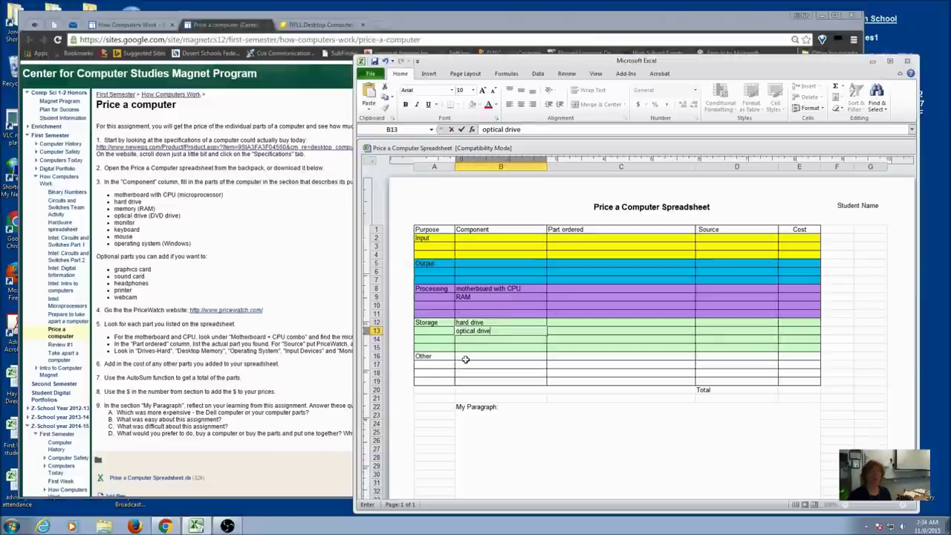
pyautogui.click(462, 357)
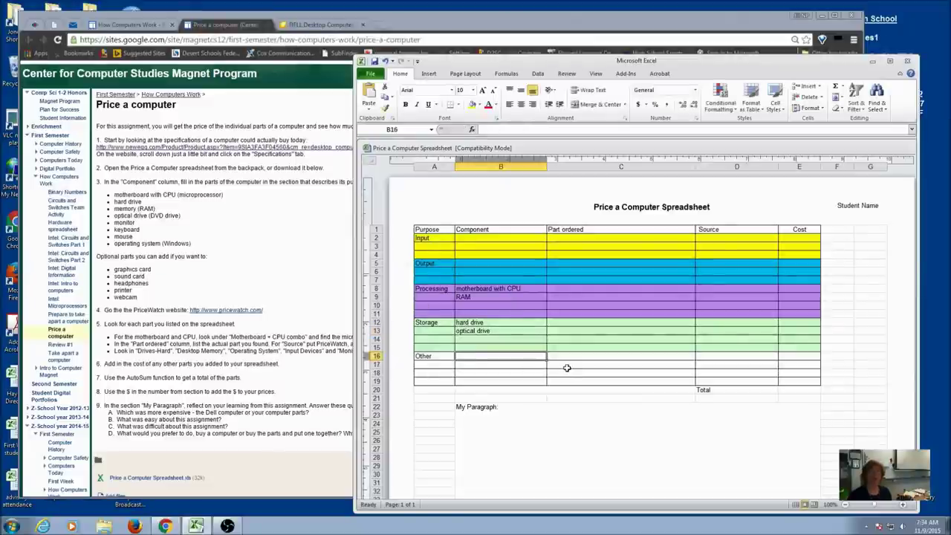
pyautogui.write('operating s')
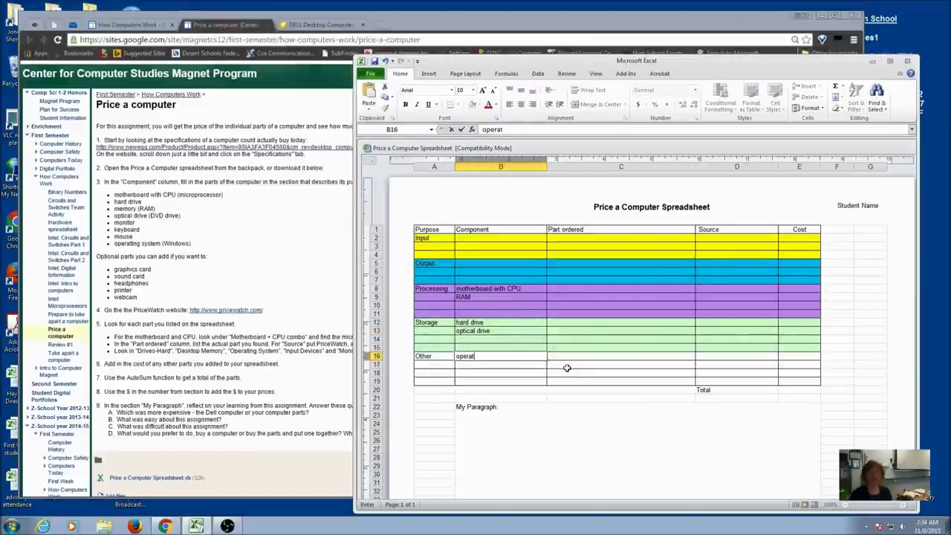
pyautogui.write('ystem')
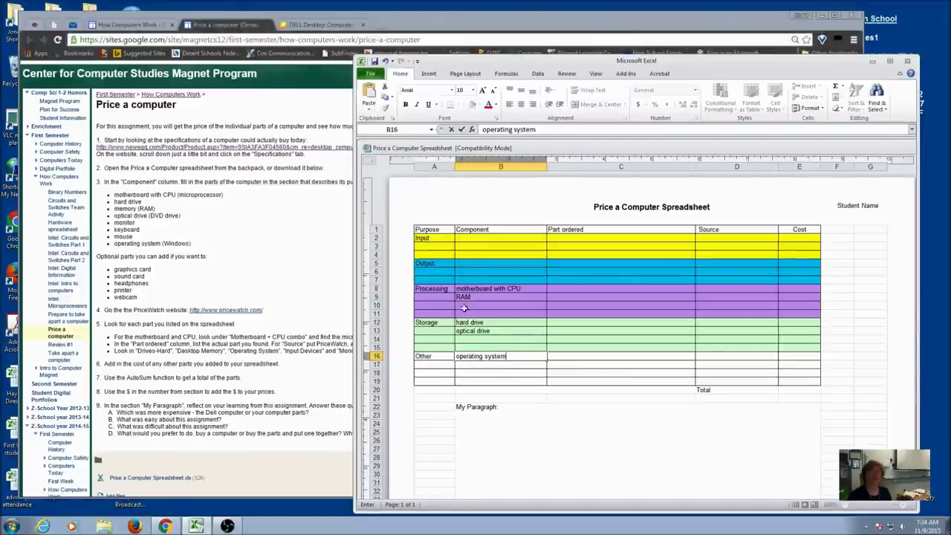
# Step: Enter keyboard, mouse and monitor in the Input and Output component rows
pyautogui.click(482, 242)
pyautogui.write('keyb')
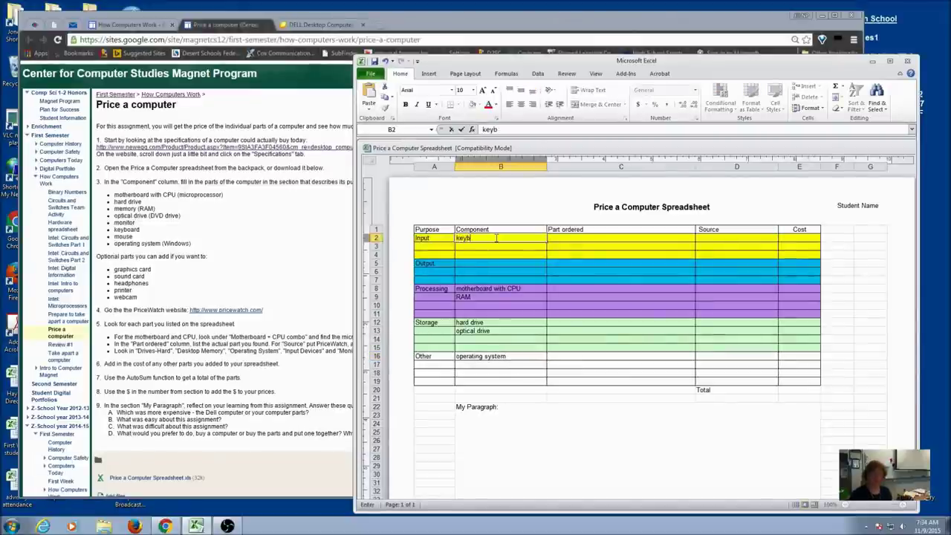
pyautogui.write('oard')
pyautogui.press('Return')
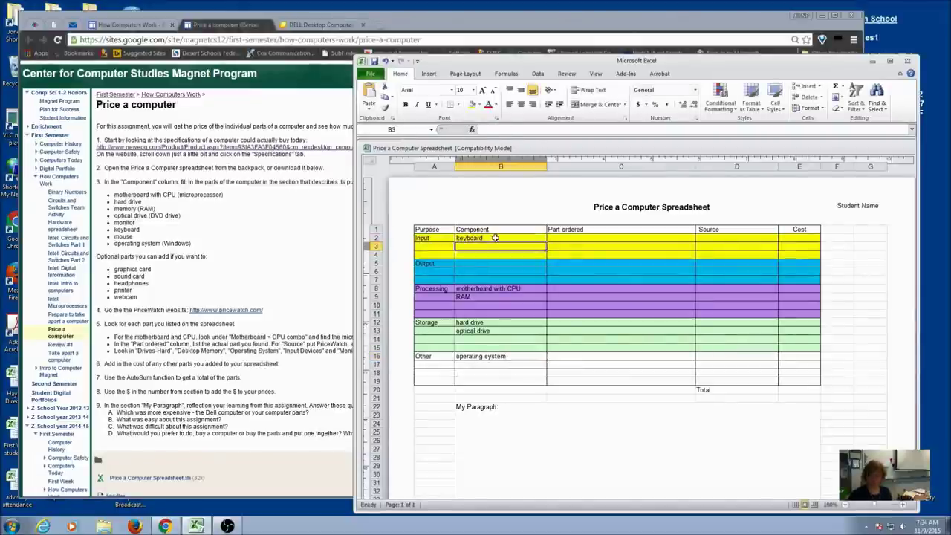
pyautogui.write('mouse')
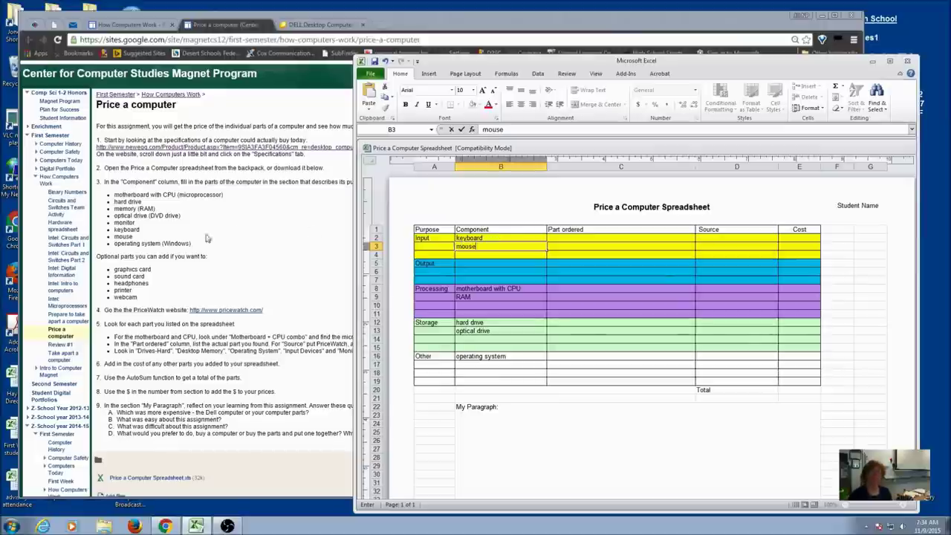
pyautogui.click(480, 262)
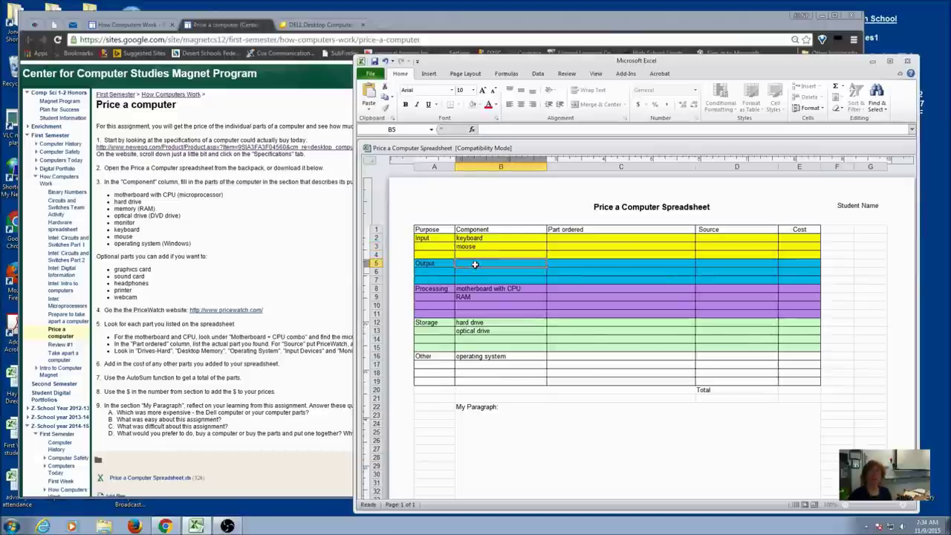
pyautogui.write('monitor')
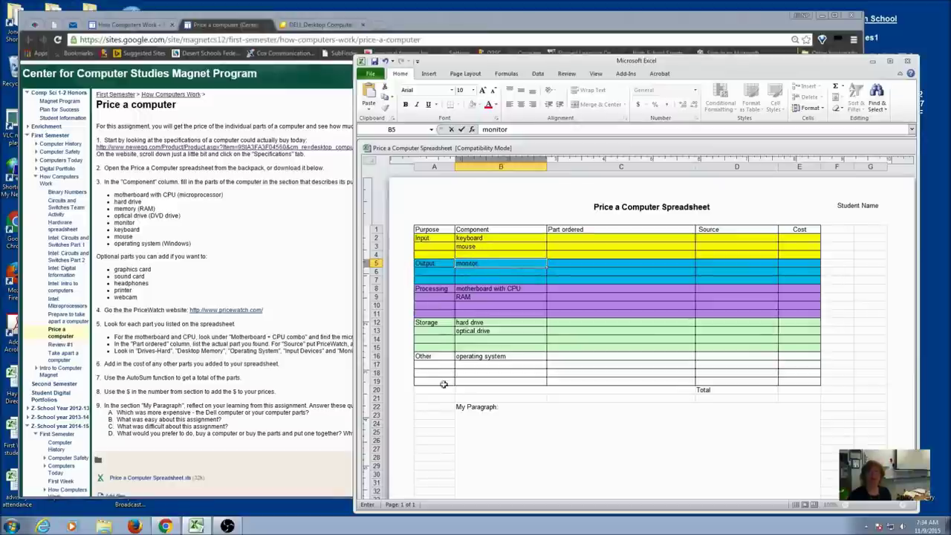
pyautogui.click(540, 382)
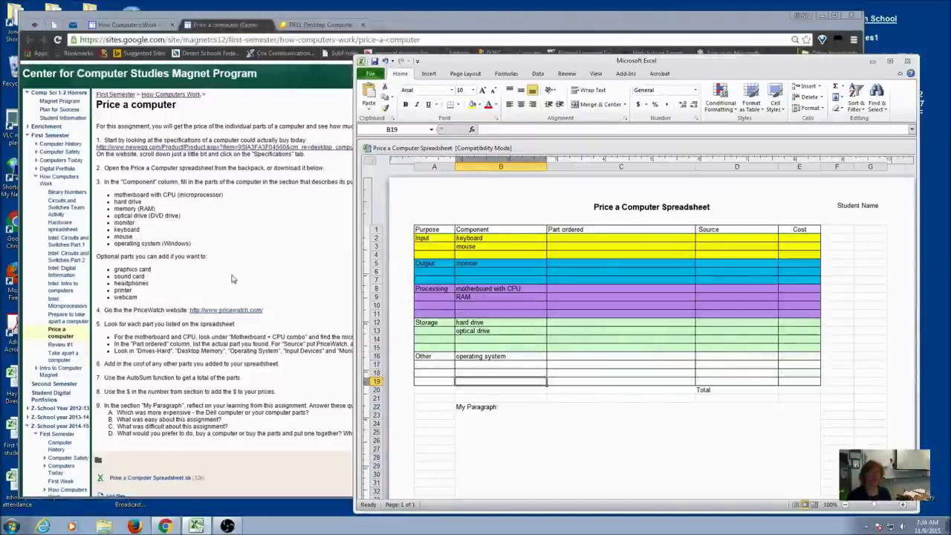
# Step: Open pricewatch.com in a new tab from the assignment's PriceWatch link
pyautogui.click(234, 311)
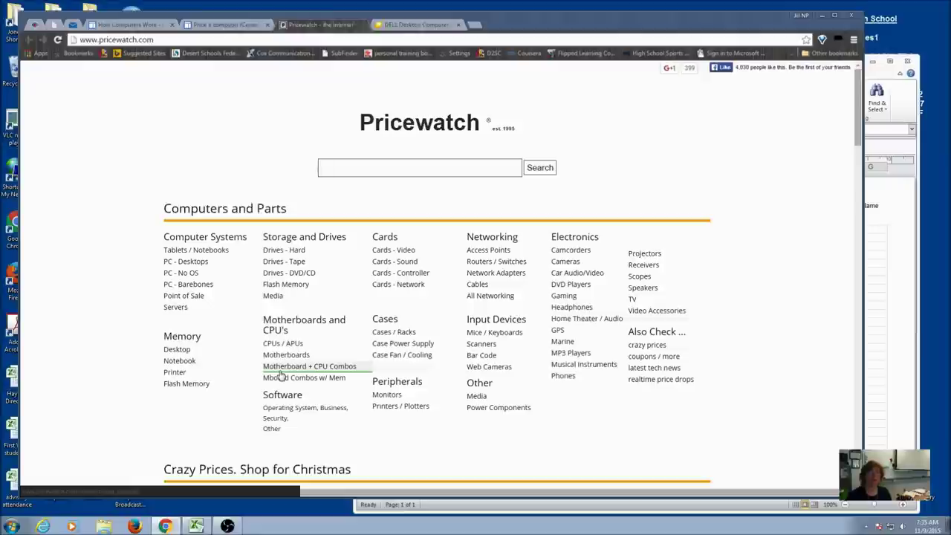
# Step: Browse Pricewatch's Motherboard + CPU Combos for the i3-4170, checking the Dell's CPU on Newegg
pyautogui.click(330, 368)
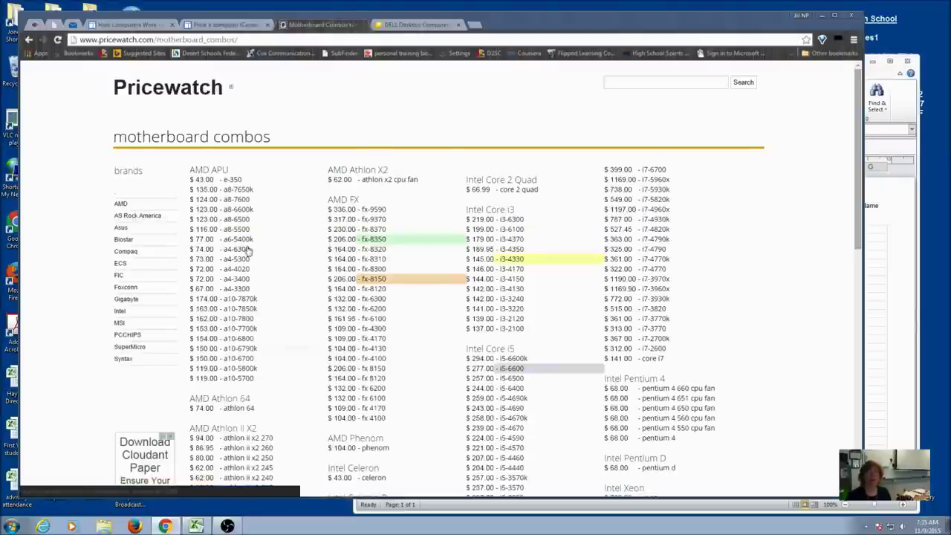
pyautogui.moveTo(858, 136)
pyautogui.mouseDown()
pyautogui.moveTo(852, 232)
pyautogui.moveTo(845, 183)
pyautogui.mouseUp()
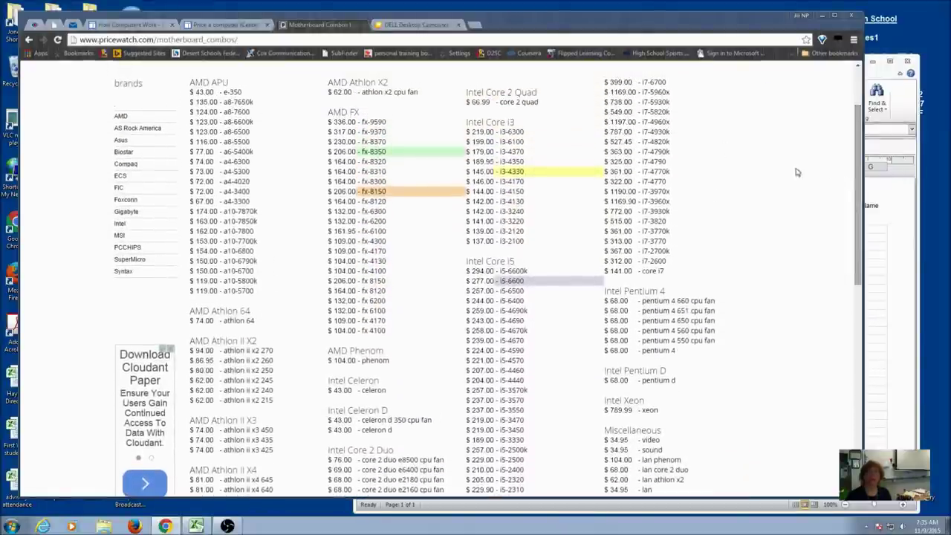
pyautogui.click(408, 25)
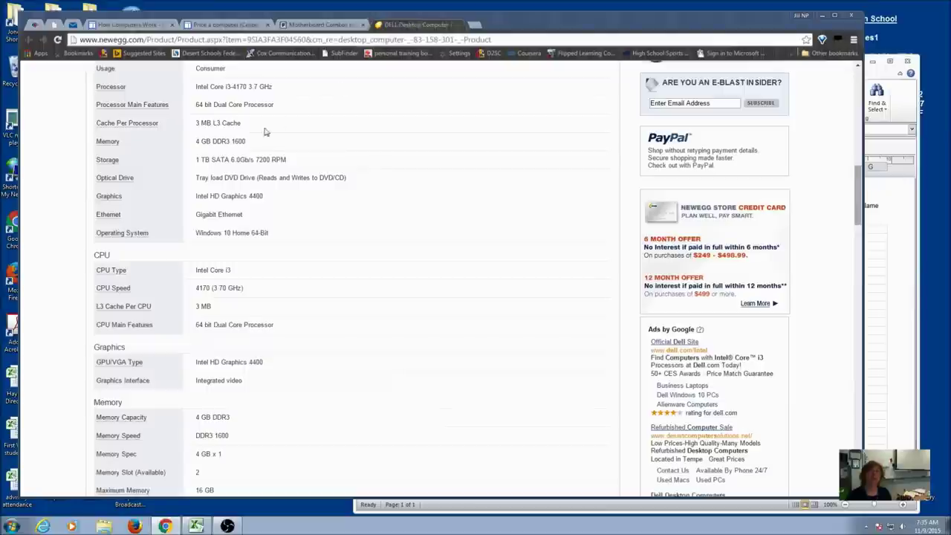
pyautogui.moveTo(858, 196); pyautogui.dragTo(857, 184)
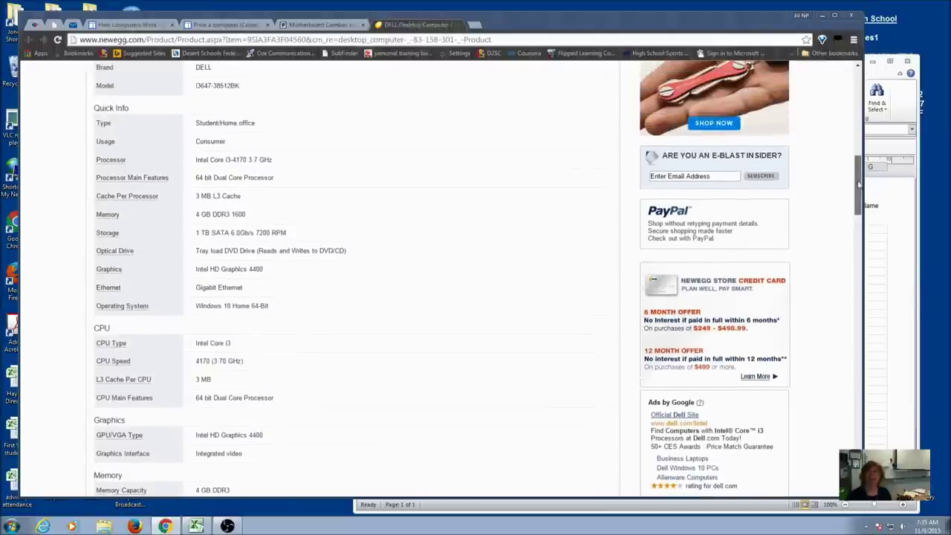
pyautogui.moveTo(858, 184); pyautogui.dragTo(857, 201)
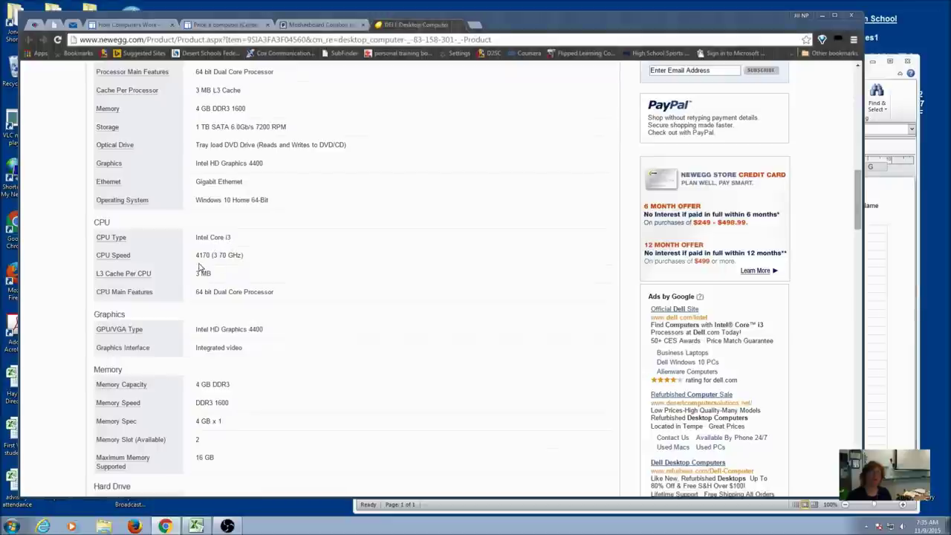
pyautogui.click(329, 24)
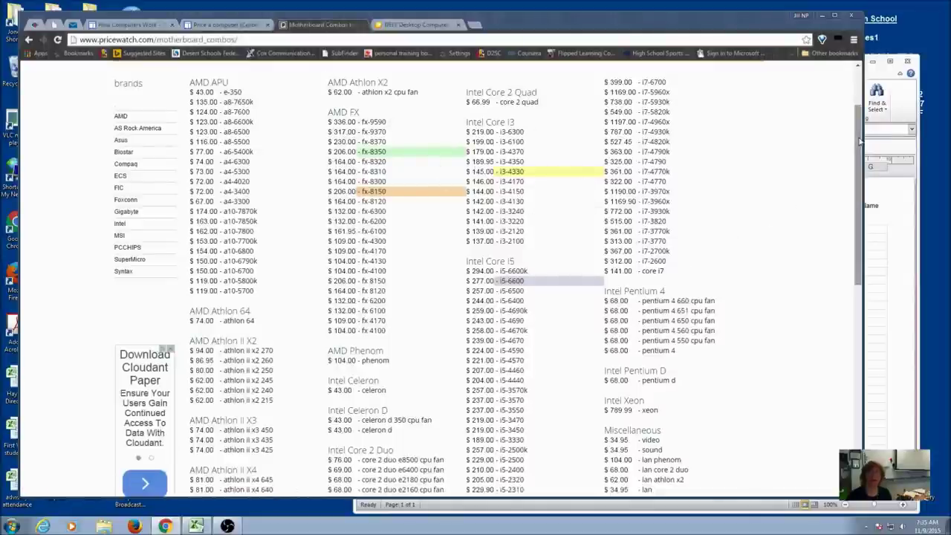
pyautogui.moveTo(860, 152)
pyautogui.mouseDown()
pyautogui.moveTo(852, 199)
pyautogui.moveTo(851, 168)
pyautogui.mouseUp()
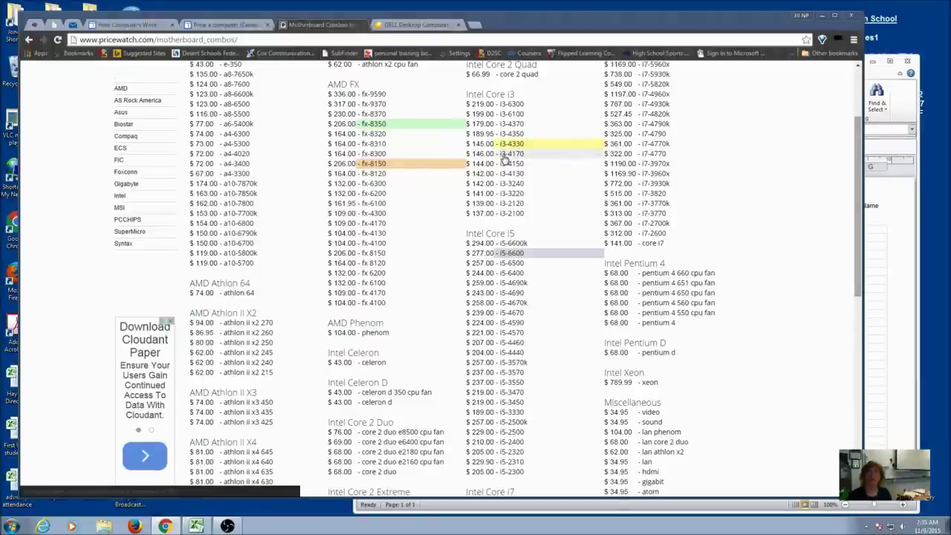
pyautogui.click(887, 214)
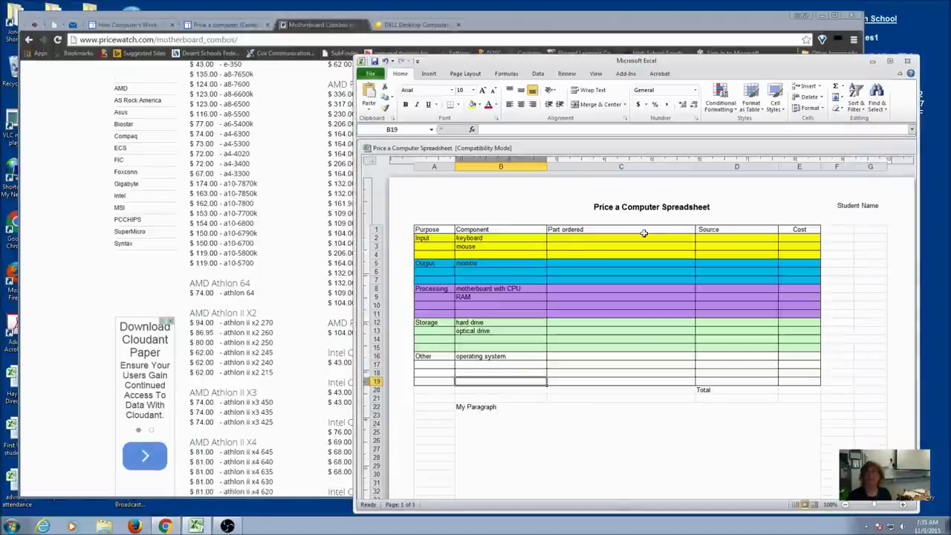
# Step: Enter intel core i3 4170, pricewatch and 146.00 in the motherboard with CPU row
pyautogui.click(573, 288)
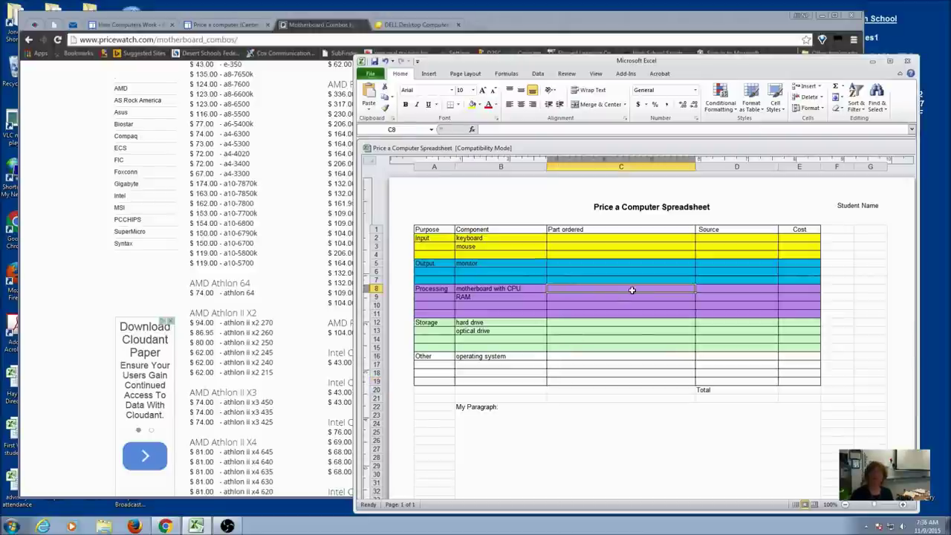
pyautogui.write('intel core')
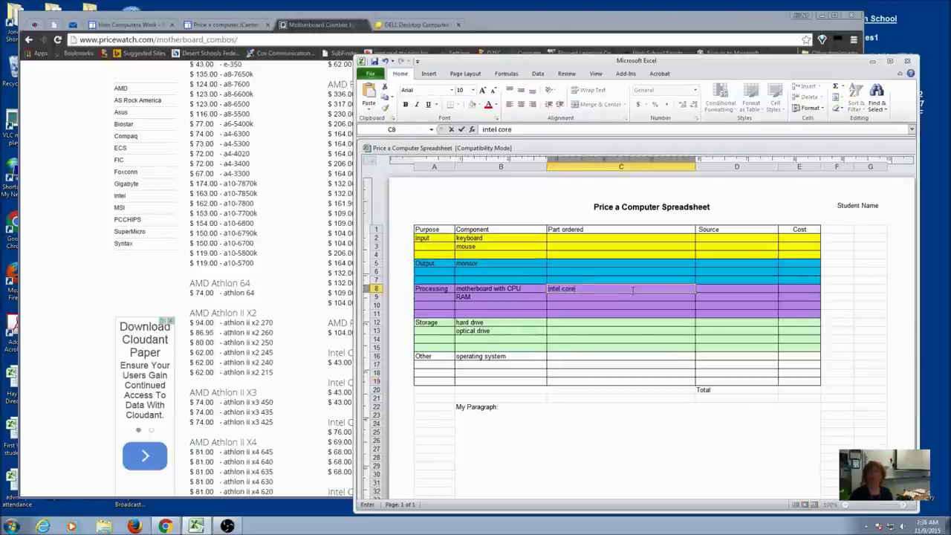
pyautogui.write(' i')
pyautogui.write('3 4170')
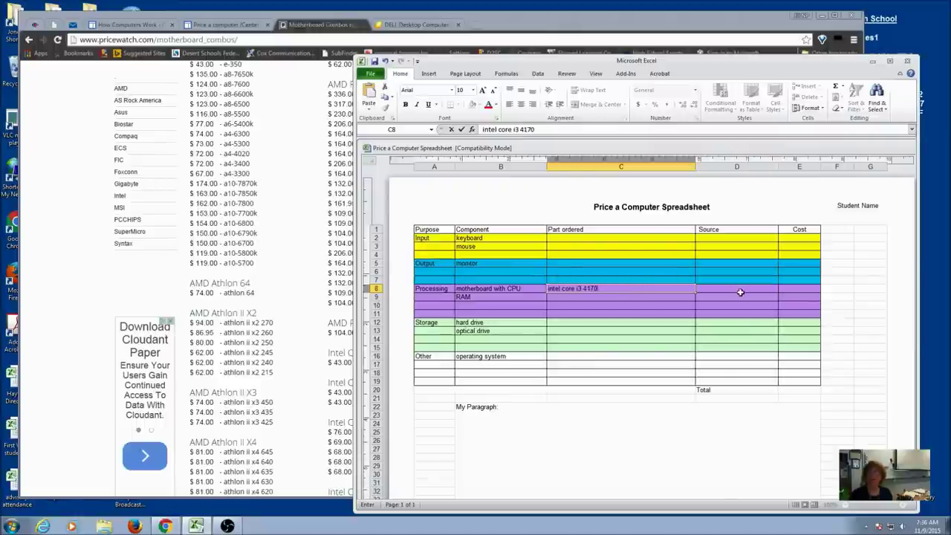
pyautogui.click(740, 292)
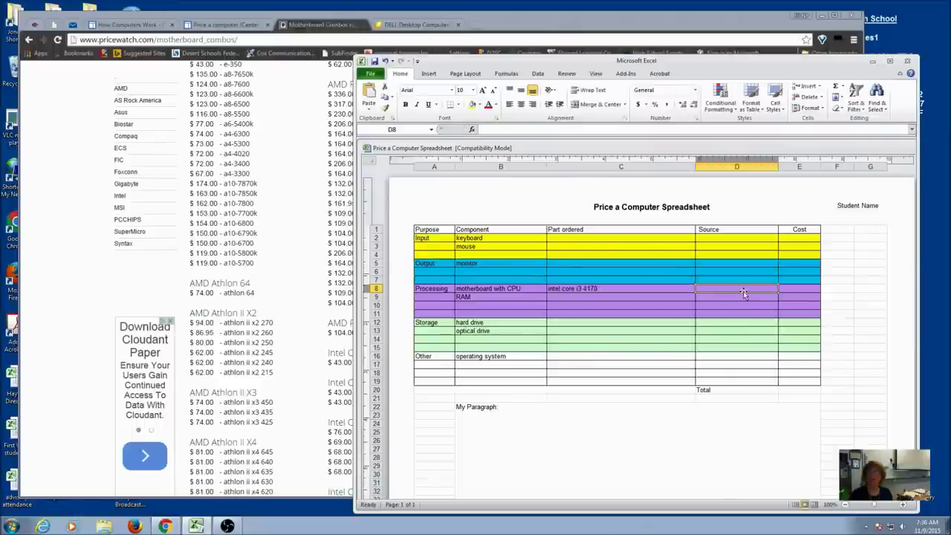
pyautogui.write('pricewat')
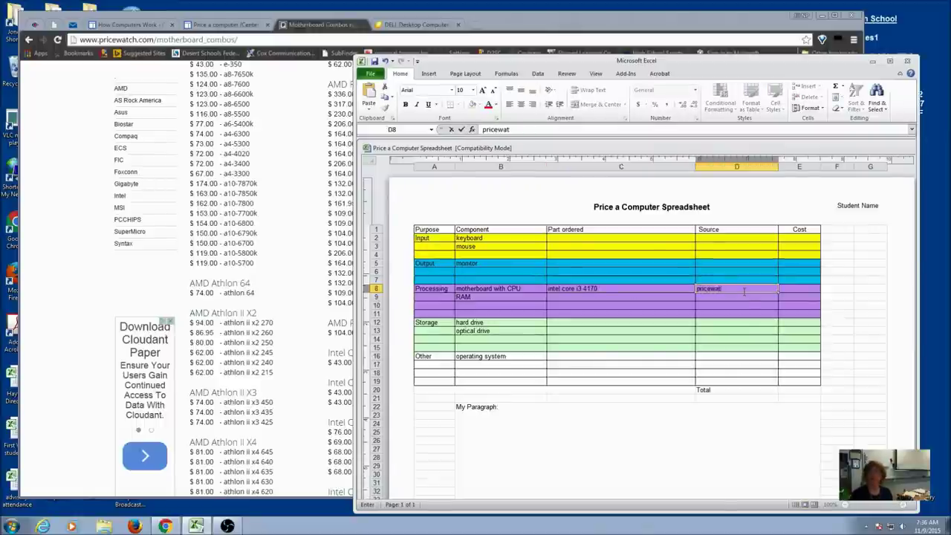
pyautogui.write('ch')
pyautogui.press('Tab')
pyautogui.write('14')
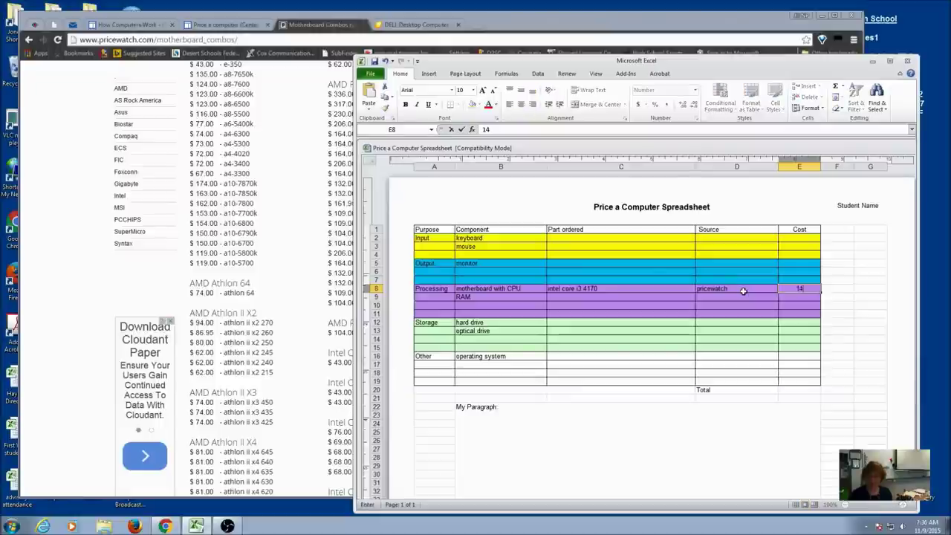
pyautogui.write('6.')
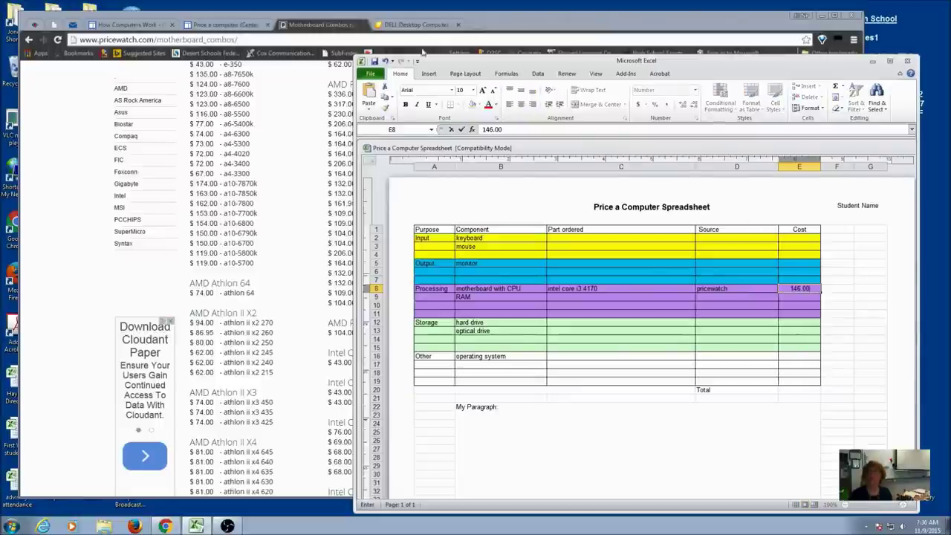
pyautogui.click(282, 183)
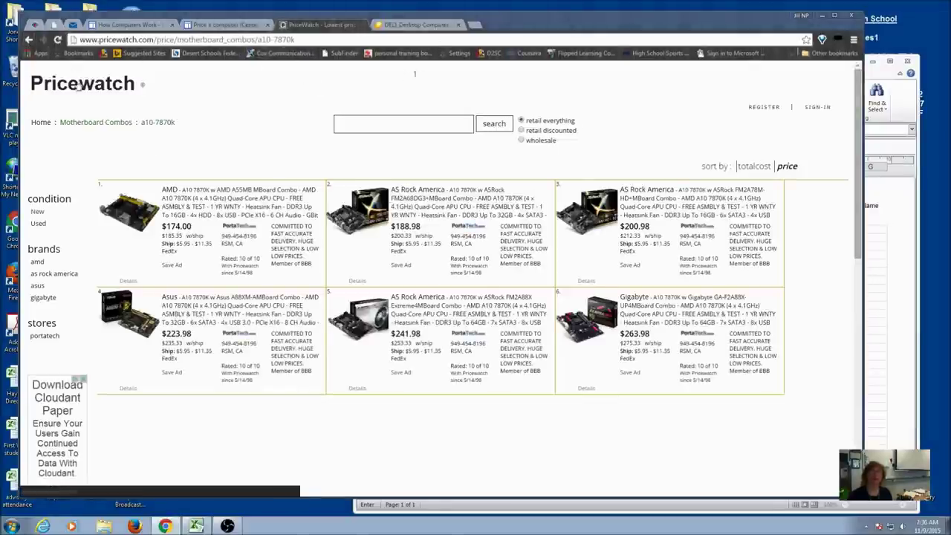
# Step: Review Pricewatch's i3-4170 combo listings to confirm the $146.00 Intel combo as cheapest
pyautogui.click(29, 41)
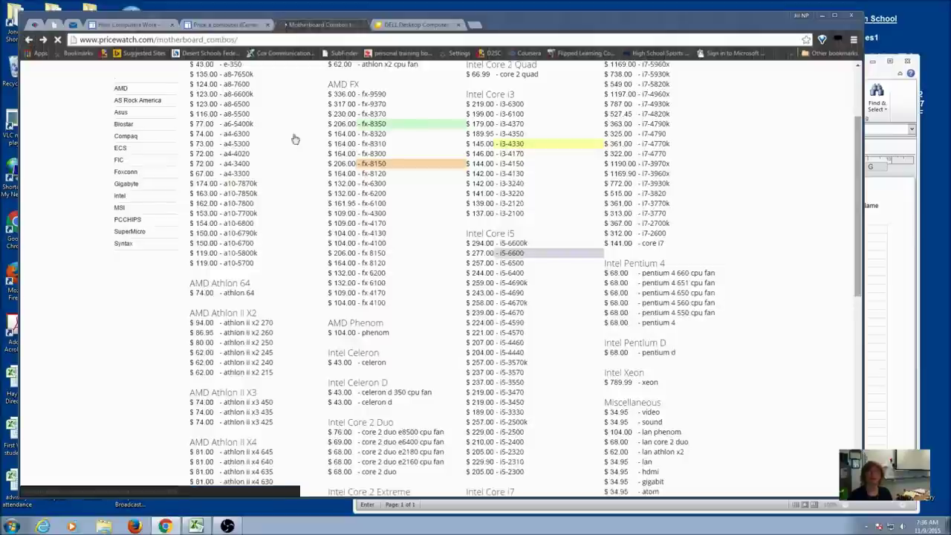
pyautogui.click(514, 156)
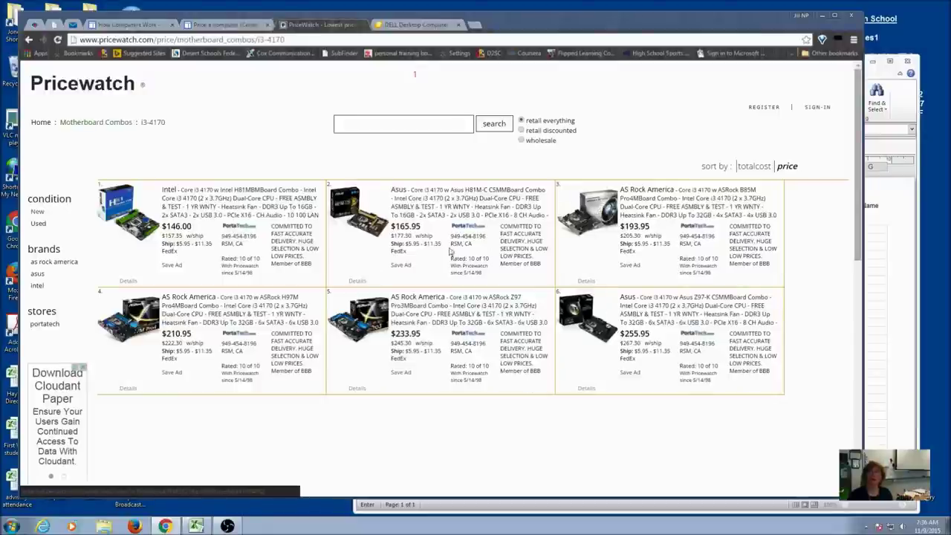
pyautogui.click(30, 39)
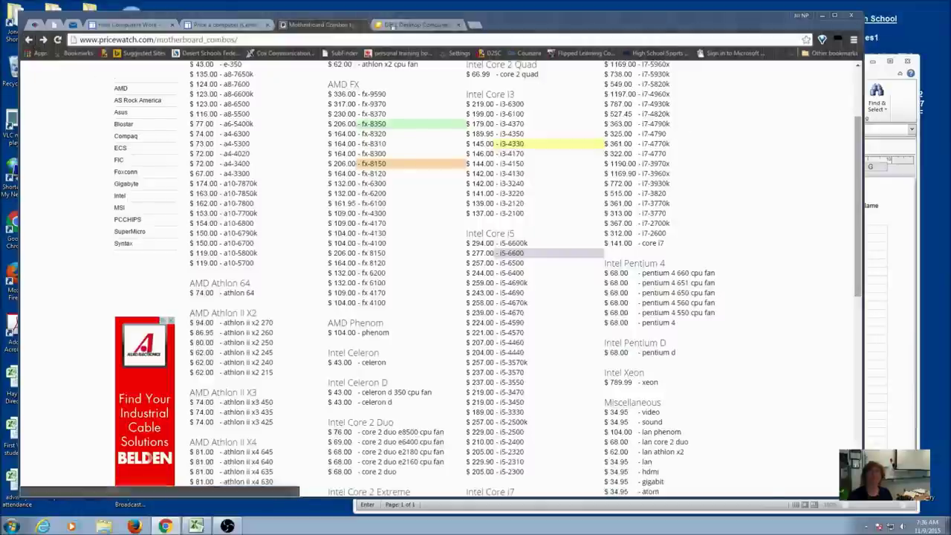
pyautogui.click(397, 26)
pyautogui.click(915, 216)
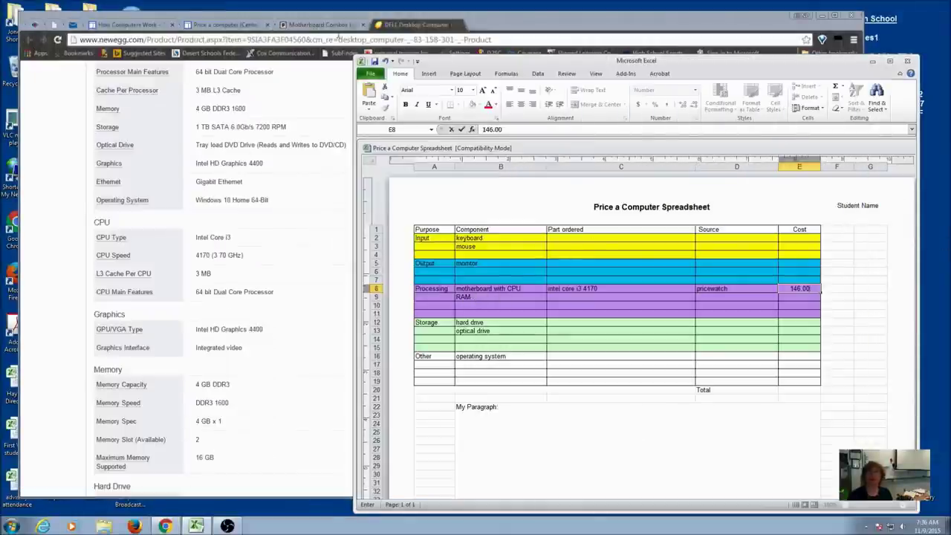
pyautogui.click(306, 24)
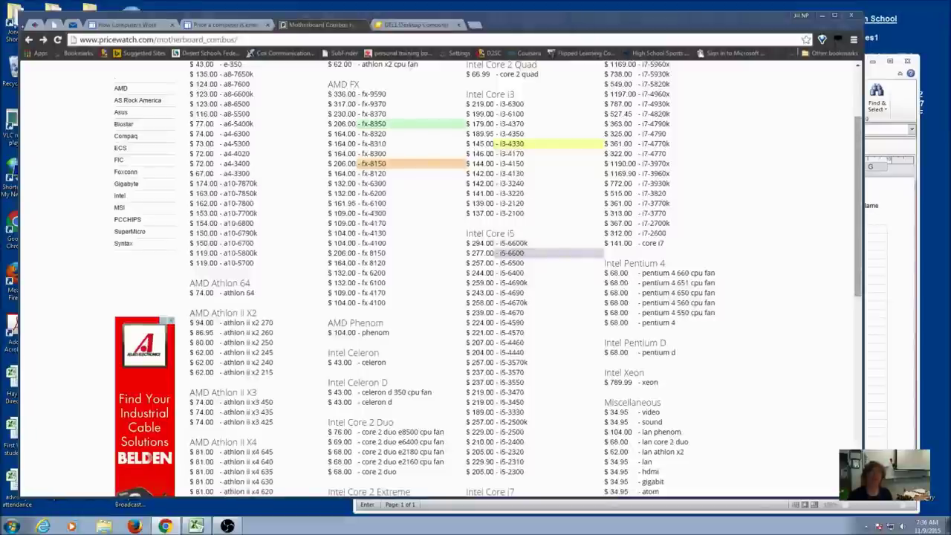
pyautogui.click(28, 40)
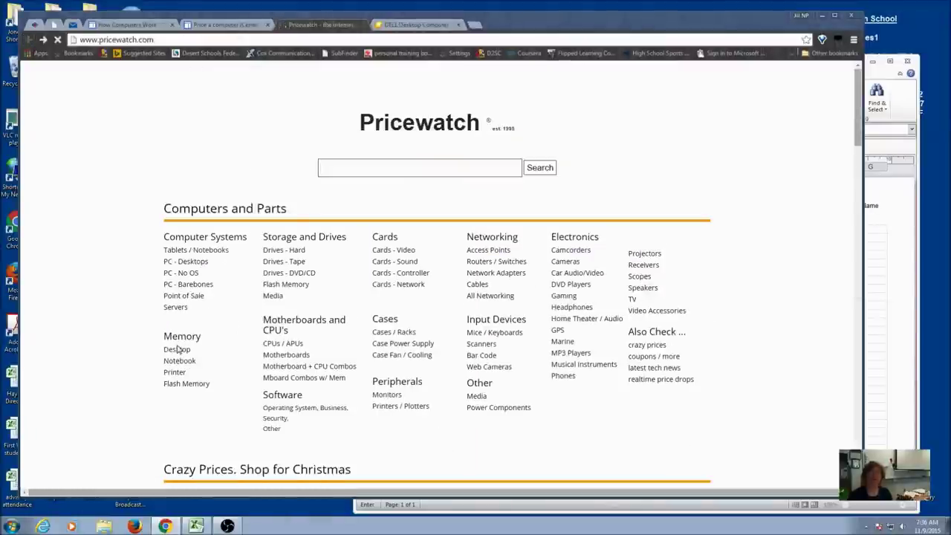
pyautogui.click(177, 349)
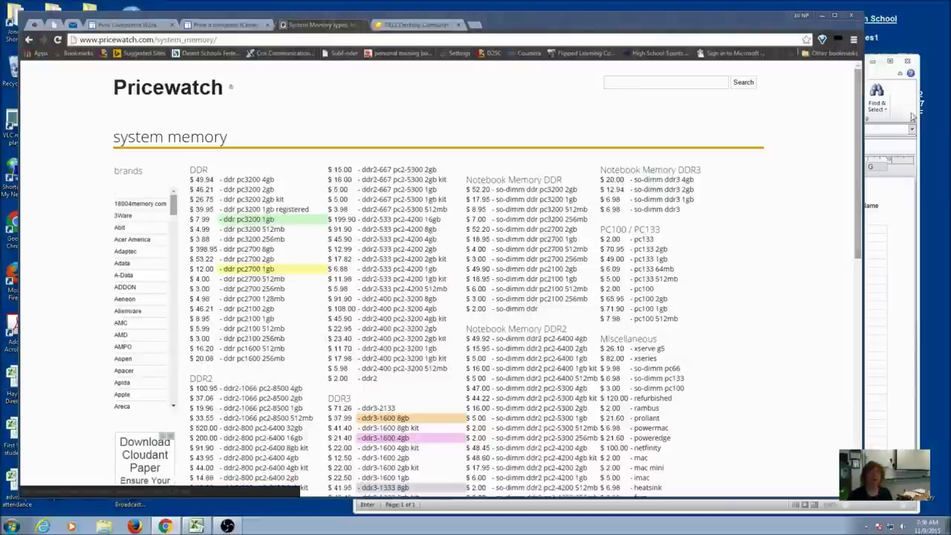
pyautogui.click(439, 25)
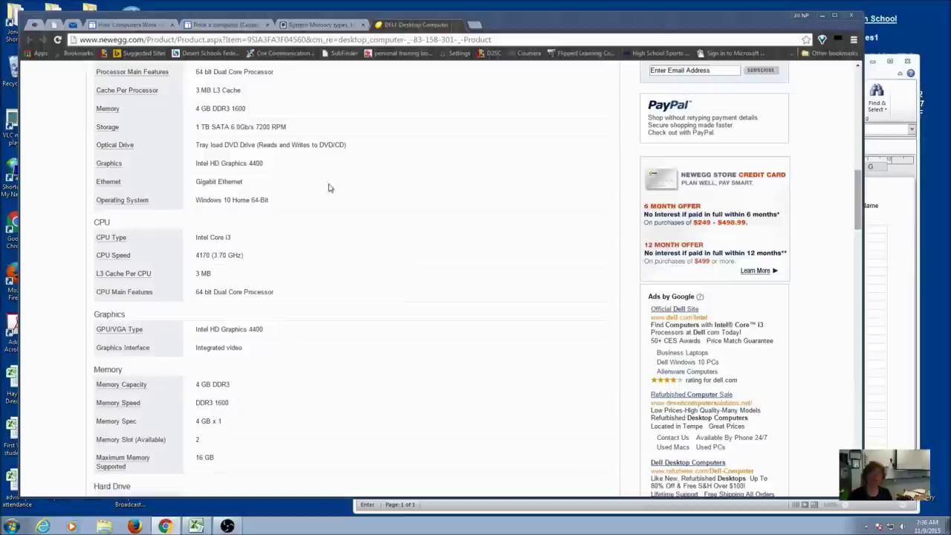
pyautogui.click(334, 25)
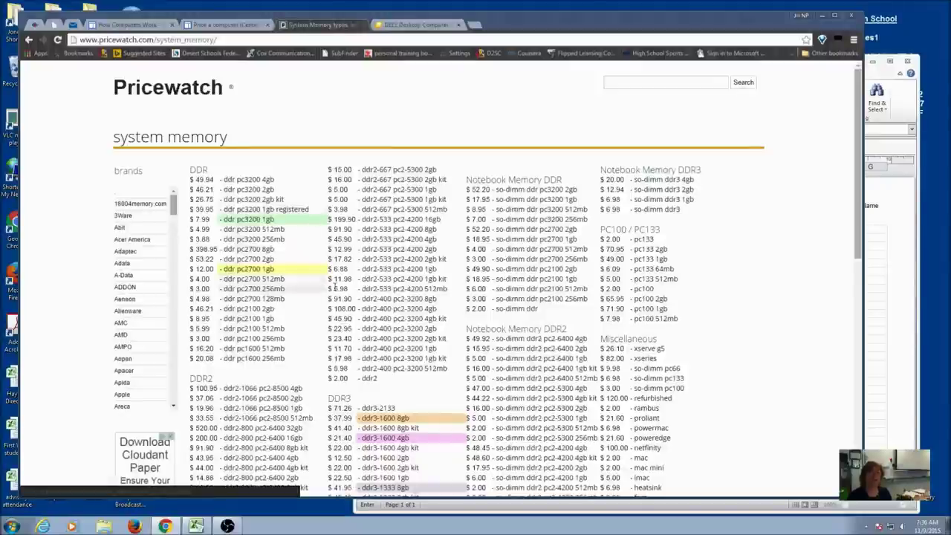
pyautogui.moveTo(854, 135); pyautogui.dragTo(774, 216)
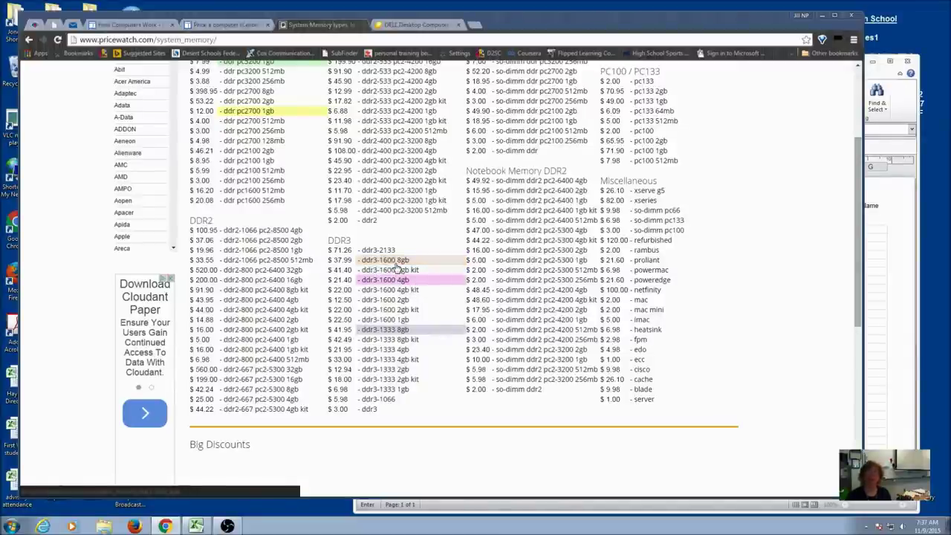
pyautogui.click(884, 196)
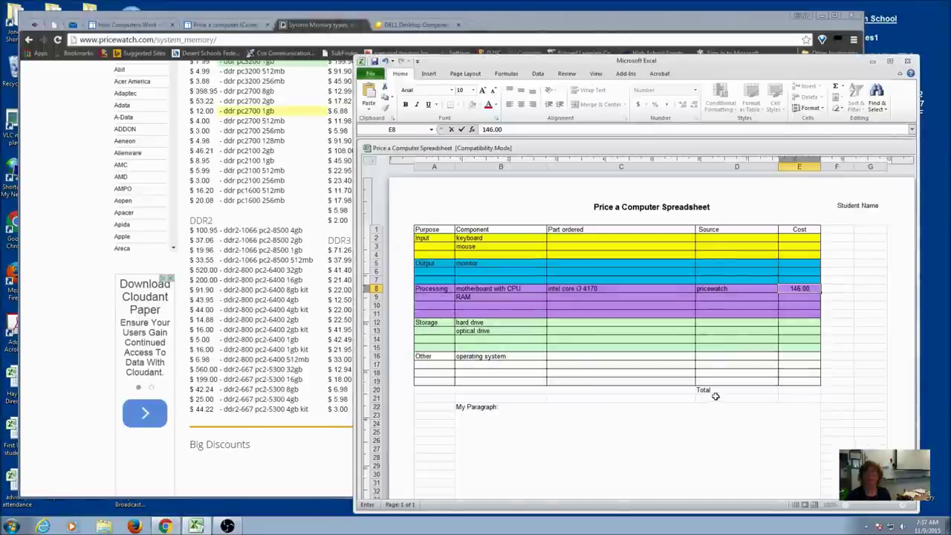